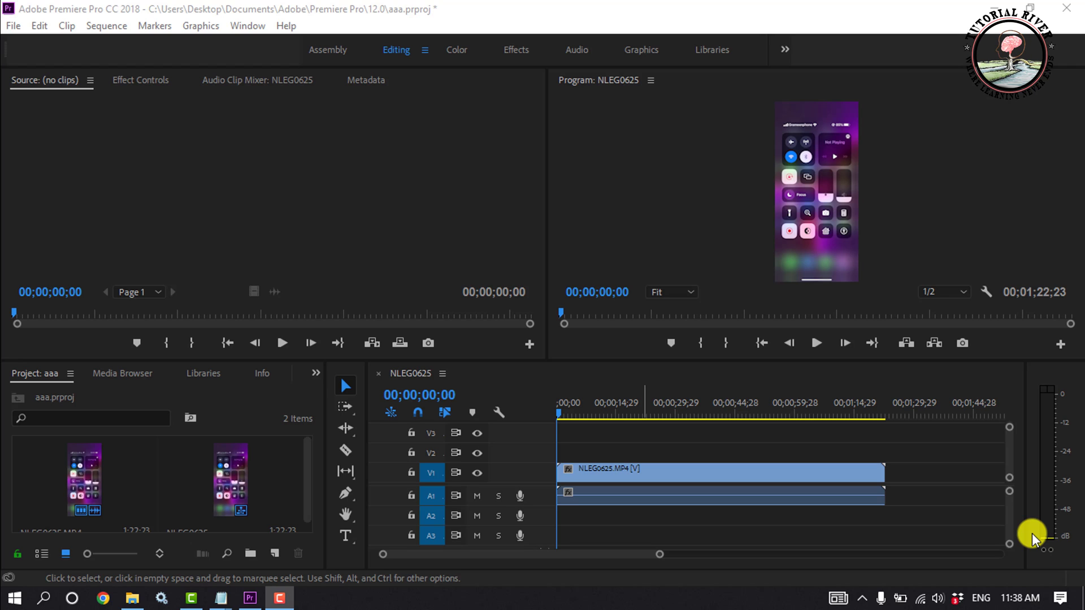
Select the phone video clip and its audio in the Timeline.
click(1024, 532)
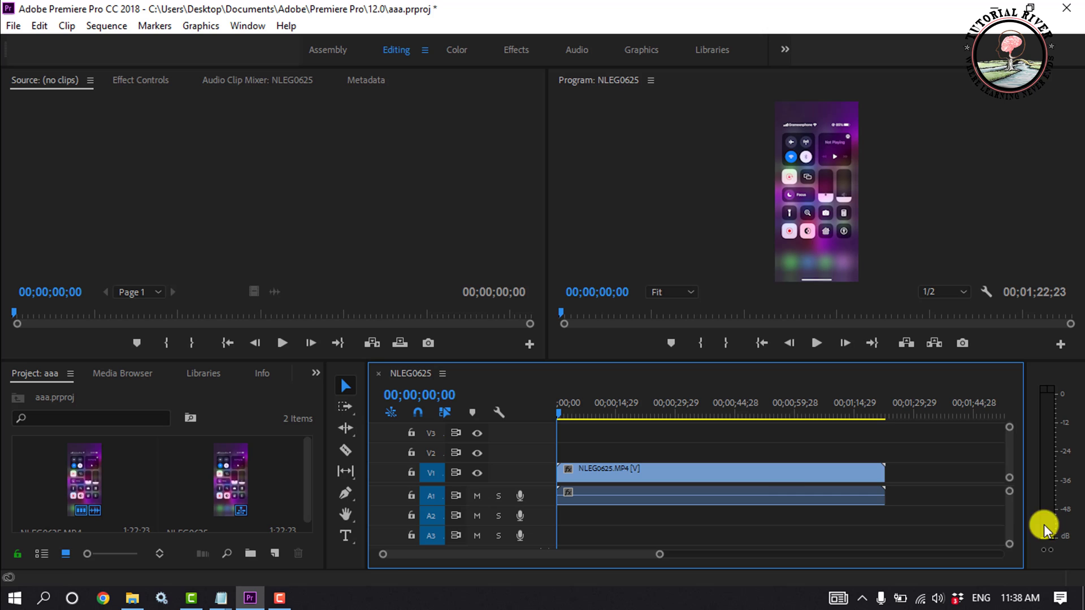
click(795, 496)
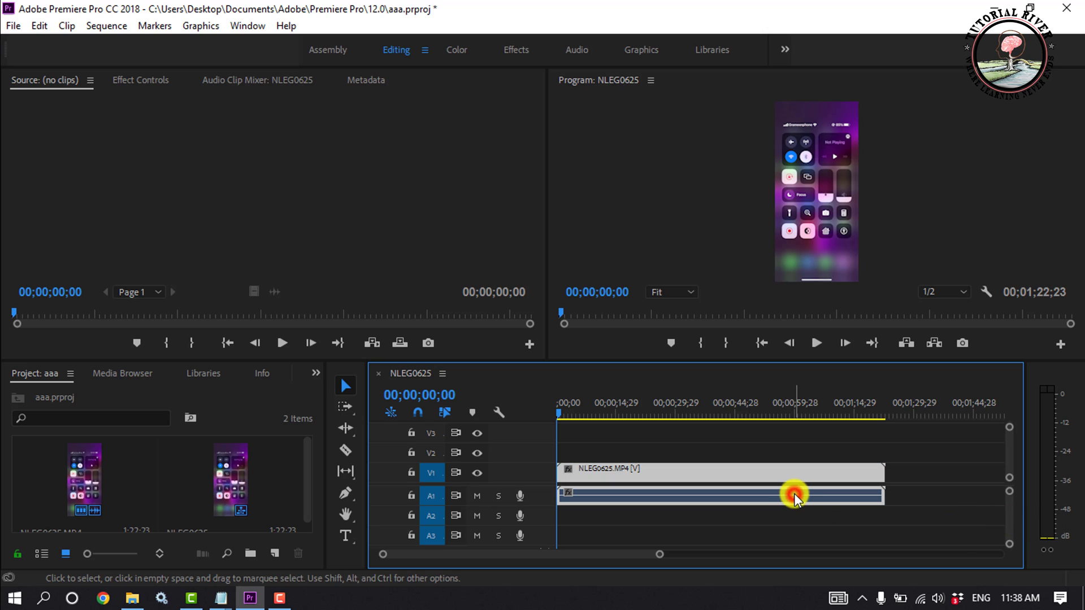
In the Graphics workspace, paste the tutorial-title list as text and move it over the phone.
click(641, 51)
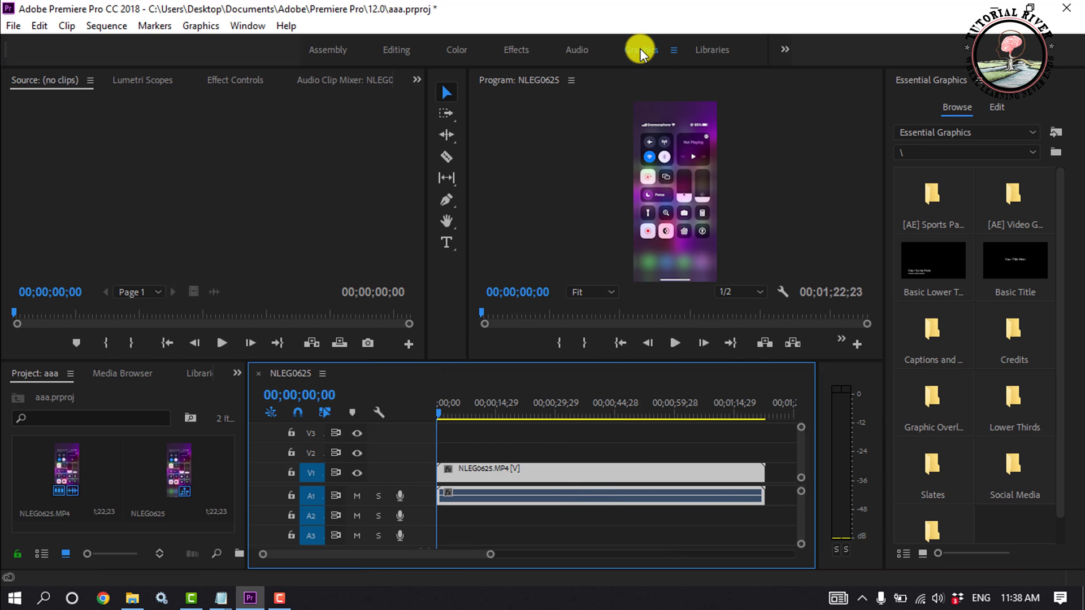
click(447, 246)
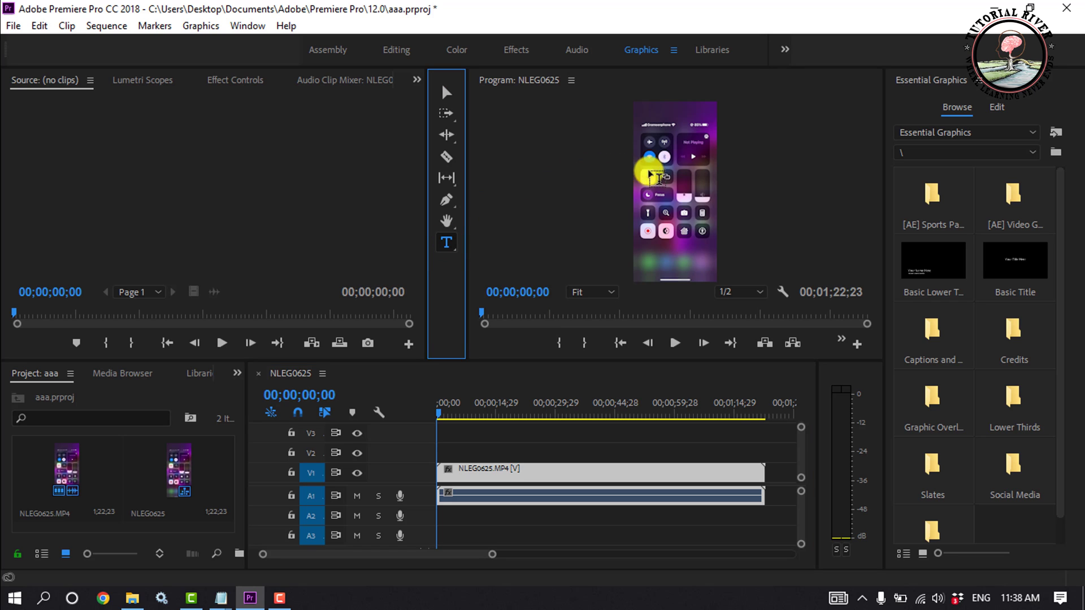
click(649, 169)
click(648, 166)
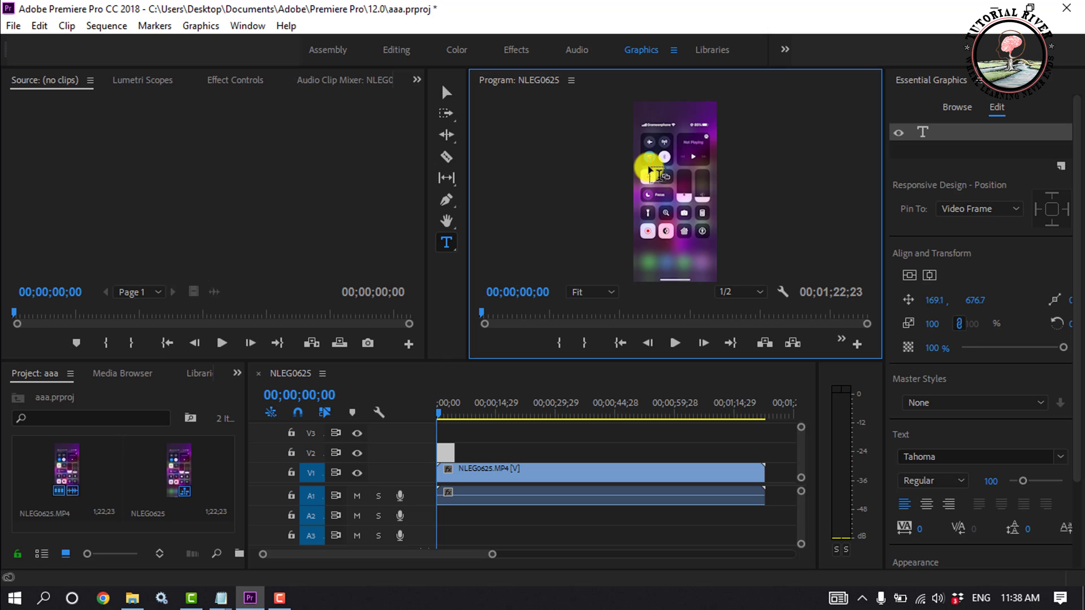
key(ctrl+v)
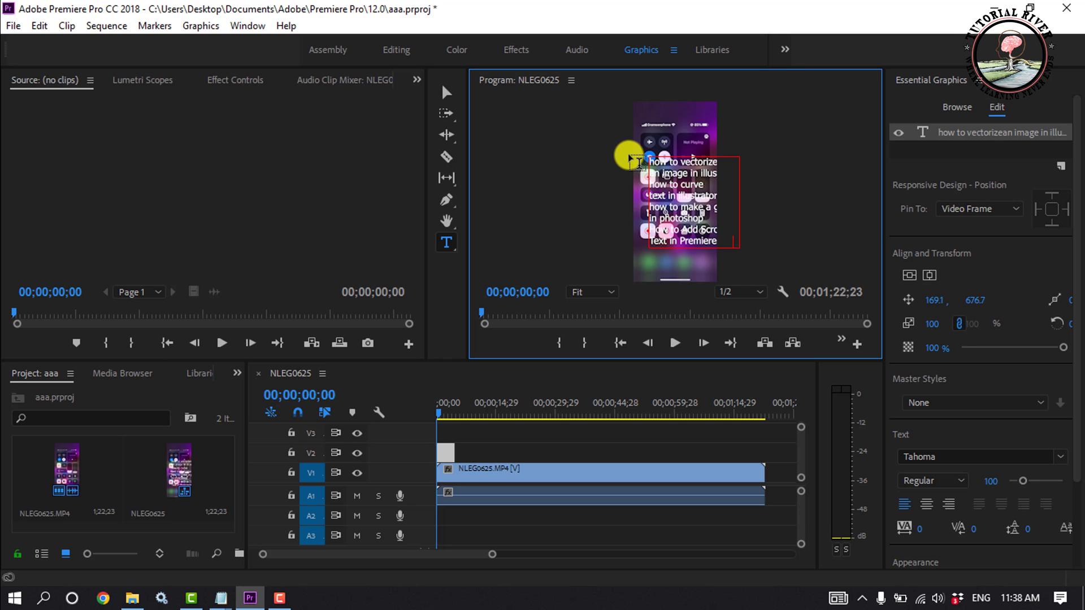
click(447, 92)
mouse_move(696, 212)
mouse_down()
mouse_move(686, 208)
mouse_move(703, 200)
mouse_move(668, 194)
mouse_up()
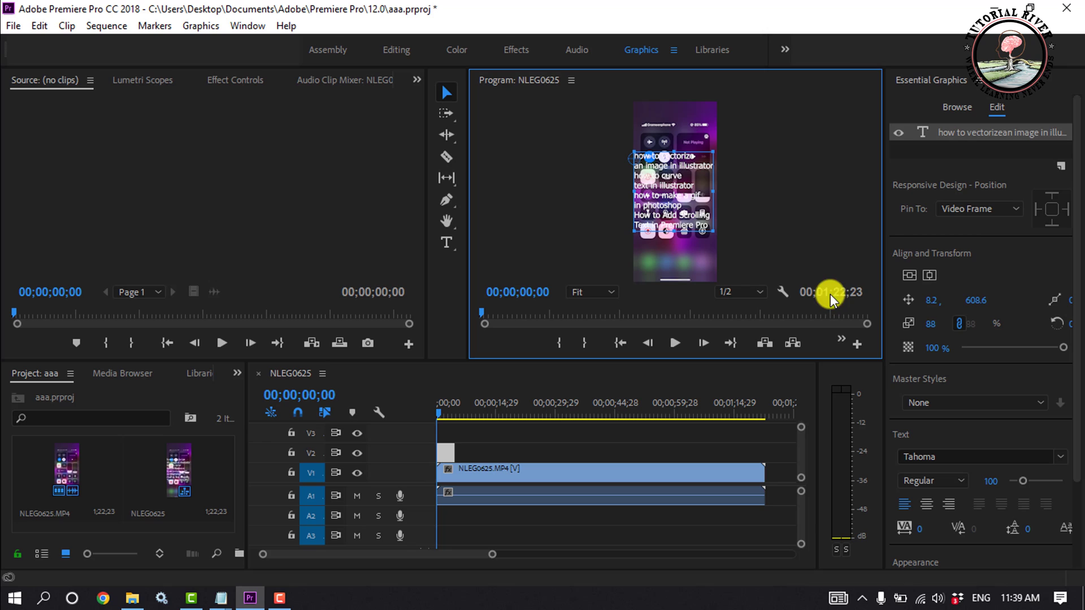
Enable Roll on the text title and replay the sequence to preview the scrolling credits.
click(736, 123)
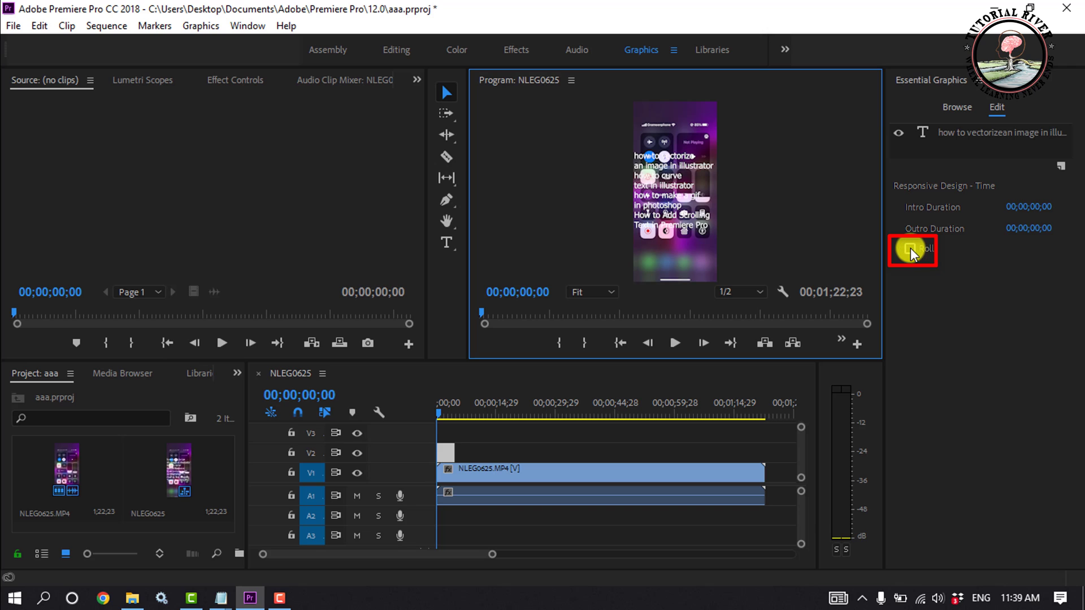
click(912, 251)
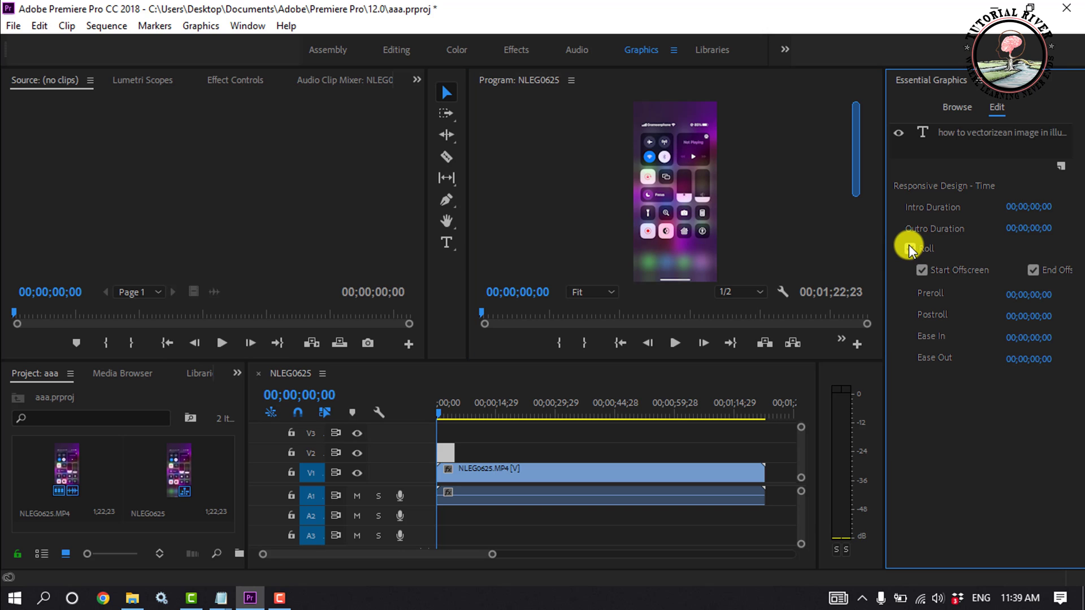
click(676, 343)
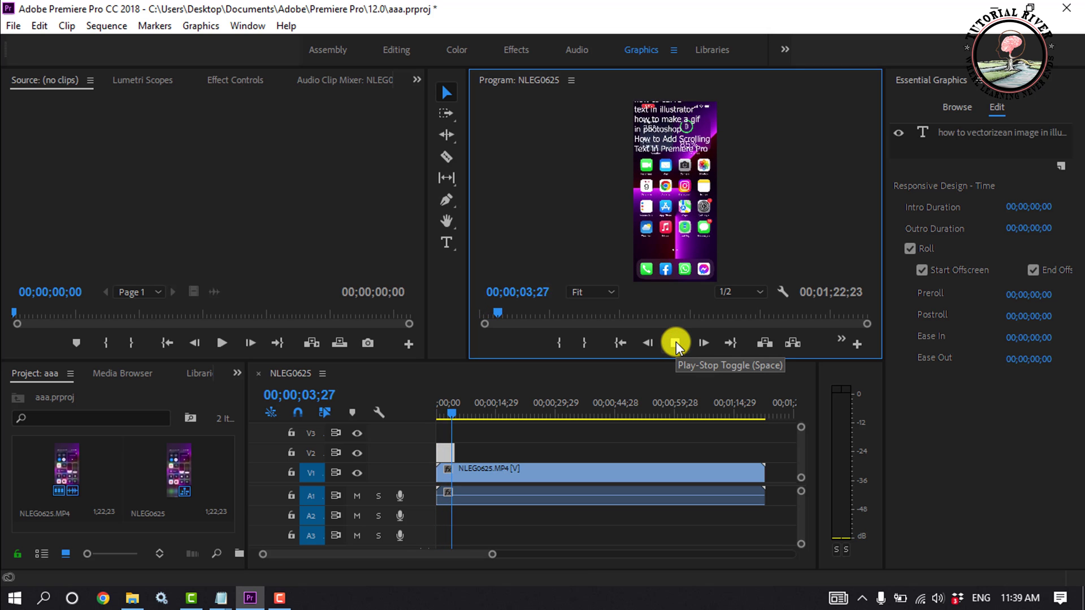
click(676, 344)
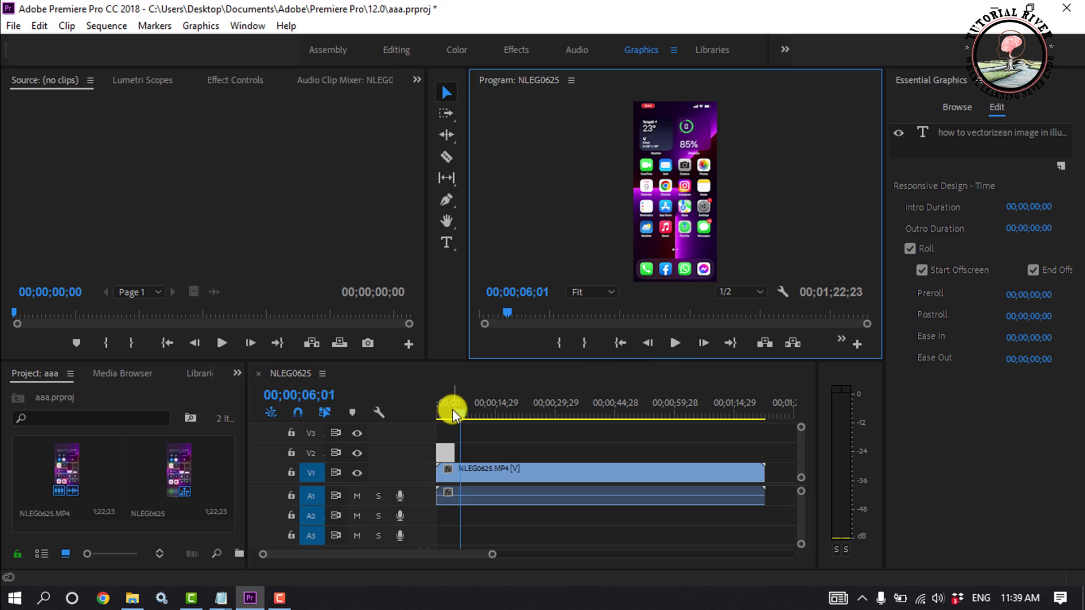
click(438, 413)
click(675, 344)
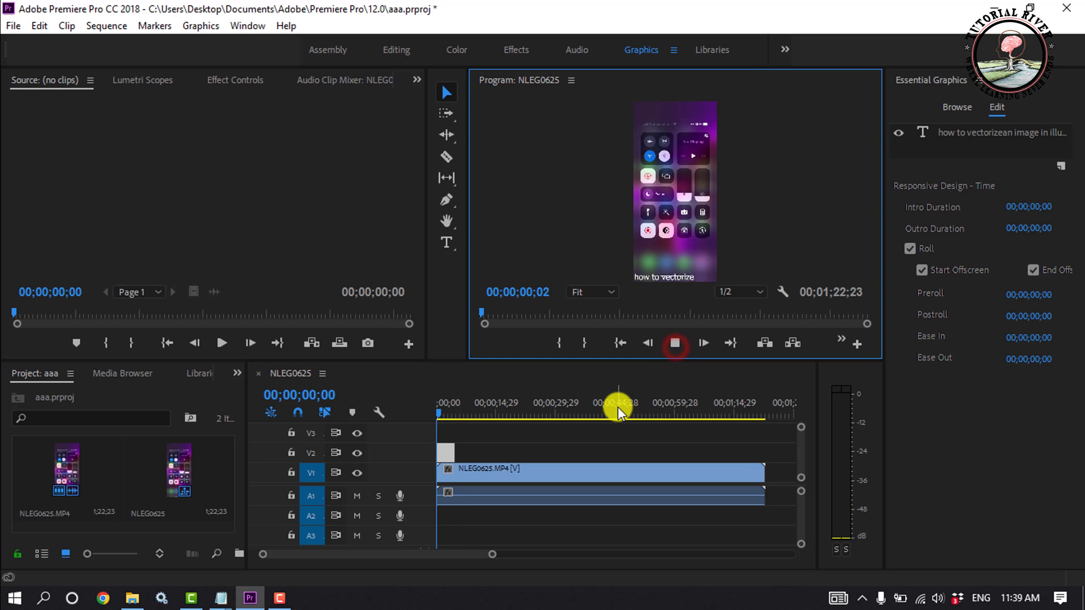